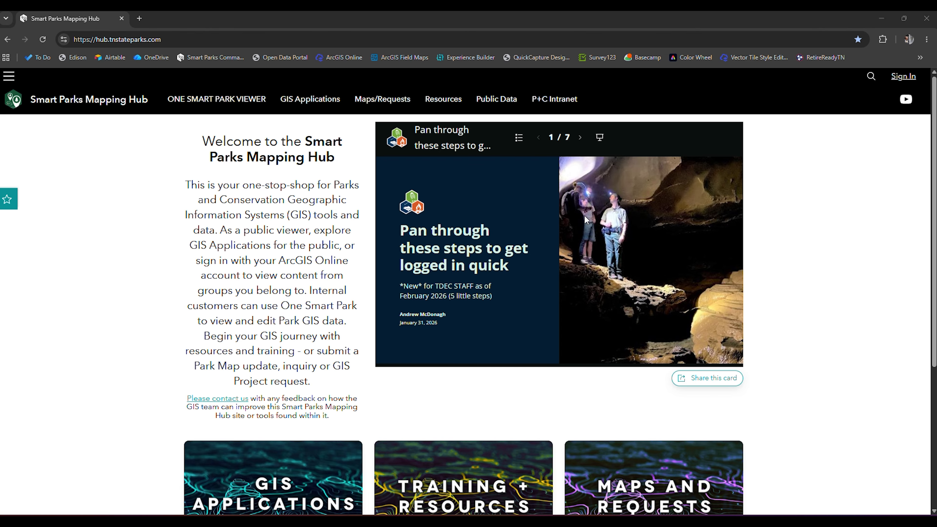
# Step: Sign in to the Smart Parks Mapping Hub, allowing account access, and open One Smart Park with all inaccessible resources ignored
pyautogui.click(901, 77)
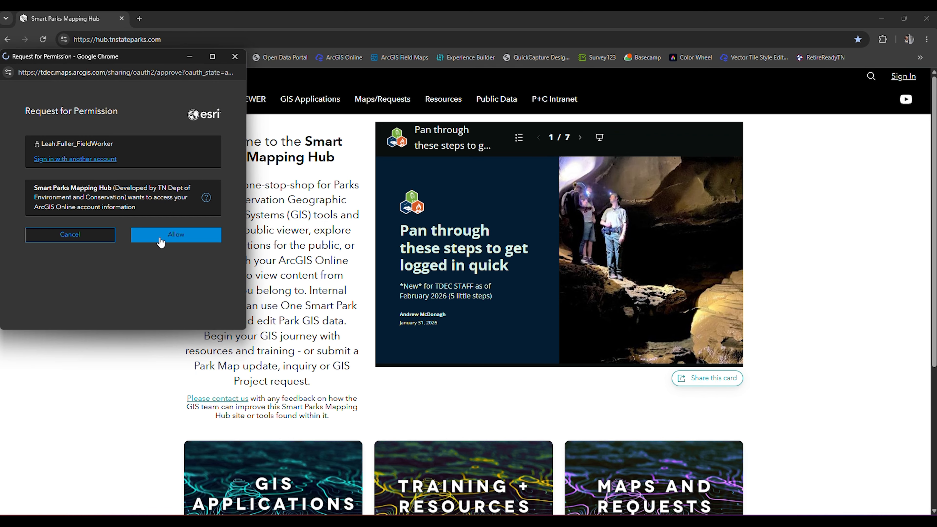
pyautogui.click(161, 242)
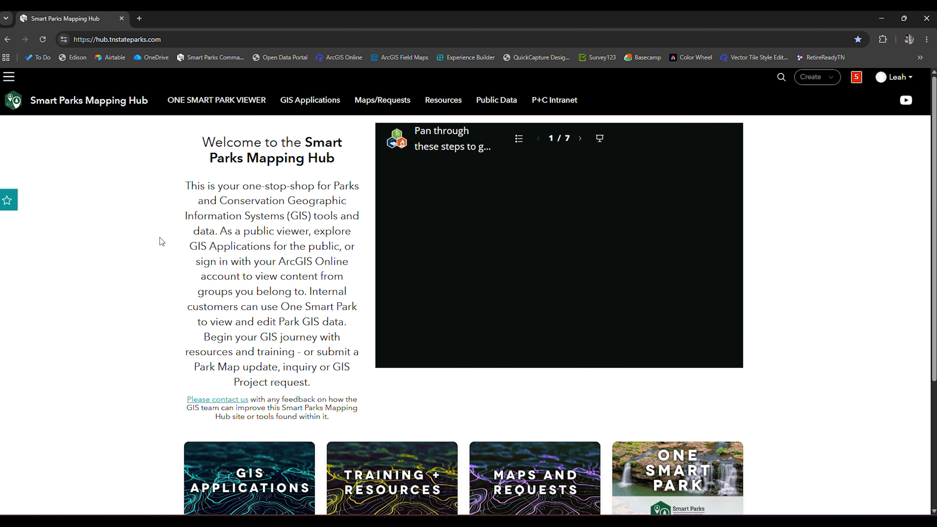
pyautogui.scroll(-3, 160, 237)
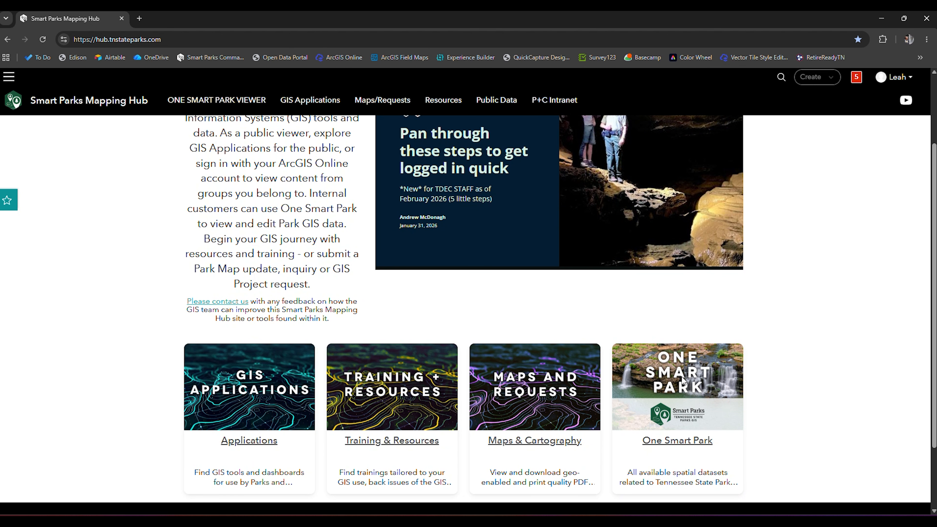
pyautogui.click(688, 443)
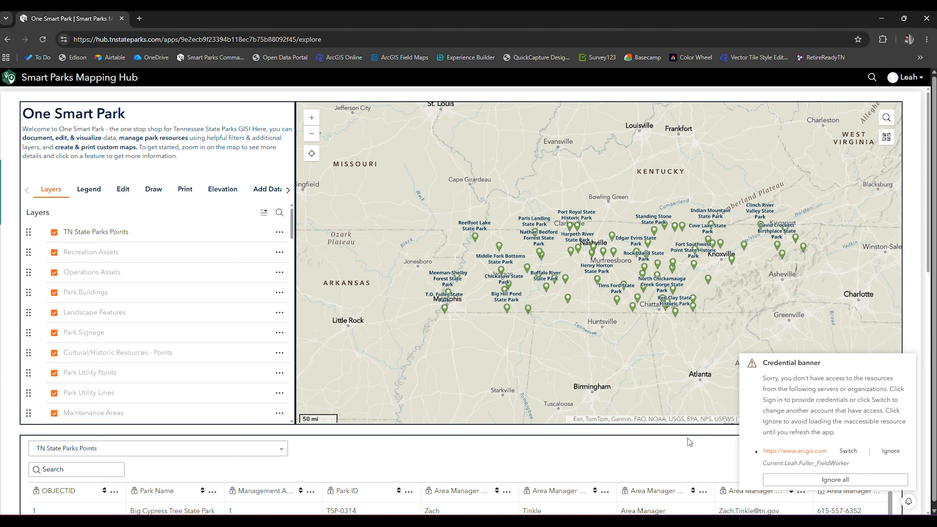
pyautogui.click(852, 480)
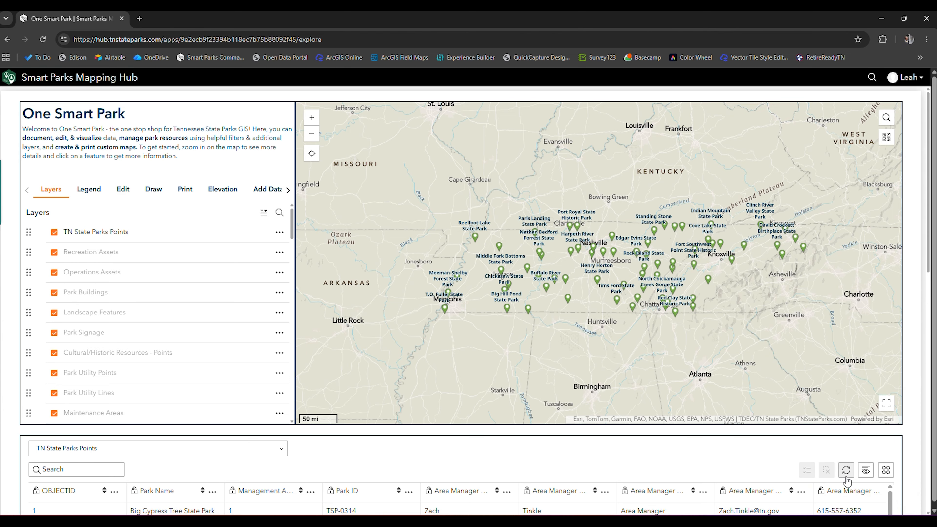
# Step: Turn on the TWRA Boundaries (View Only) layer in the layer list
pyautogui.scroll(-10, 133, 333)
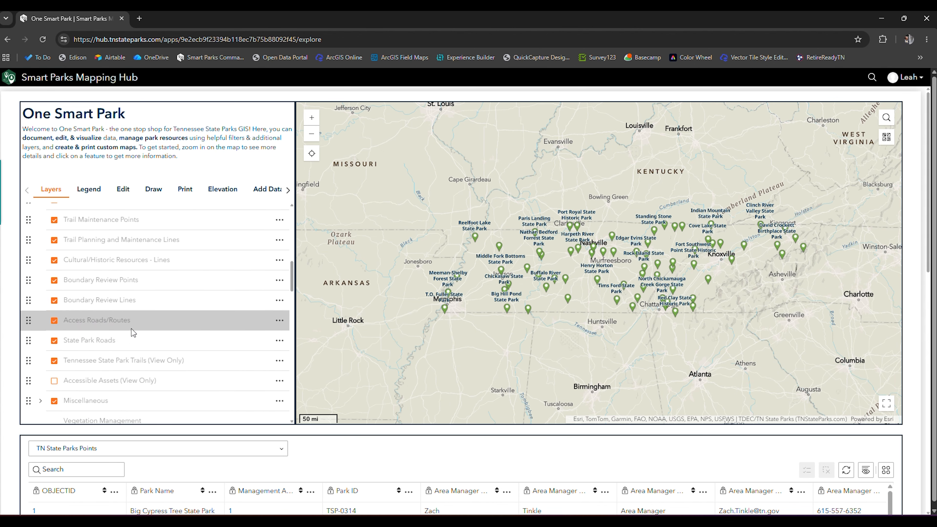
pyautogui.scroll(-5, 132, 334)
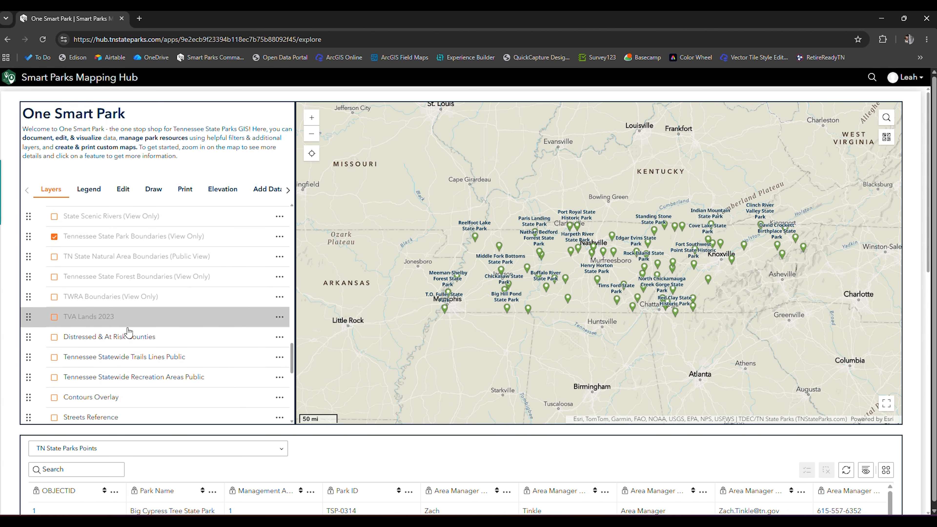
pyautogui.click(56, 303)
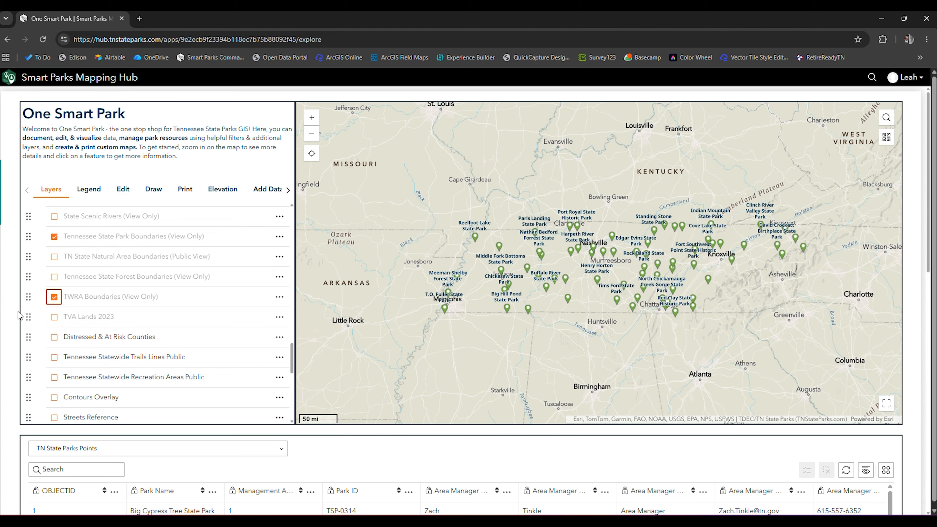
# Step: Add the file CT_Reroute.gpx from the GPX folder to the map as uploaded data
pyautogui.click(266, 191)
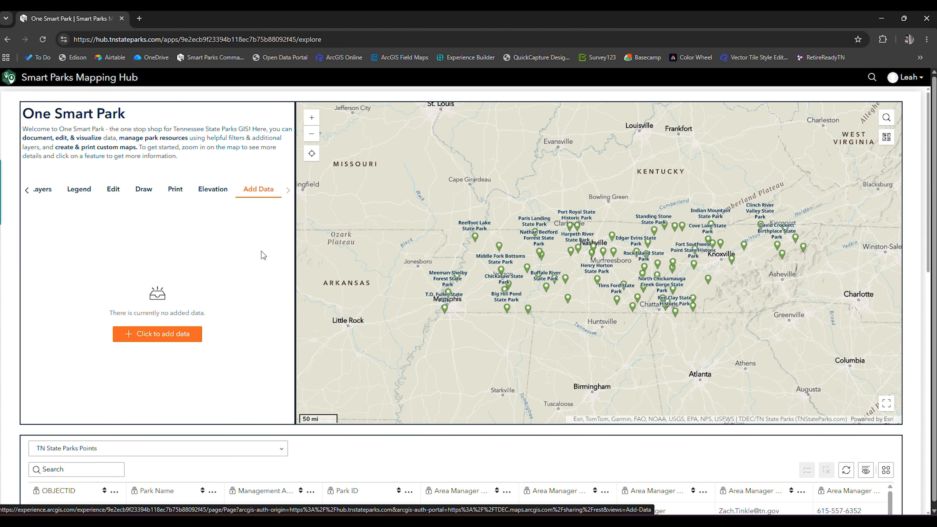
pyautogui.click(169, 336)
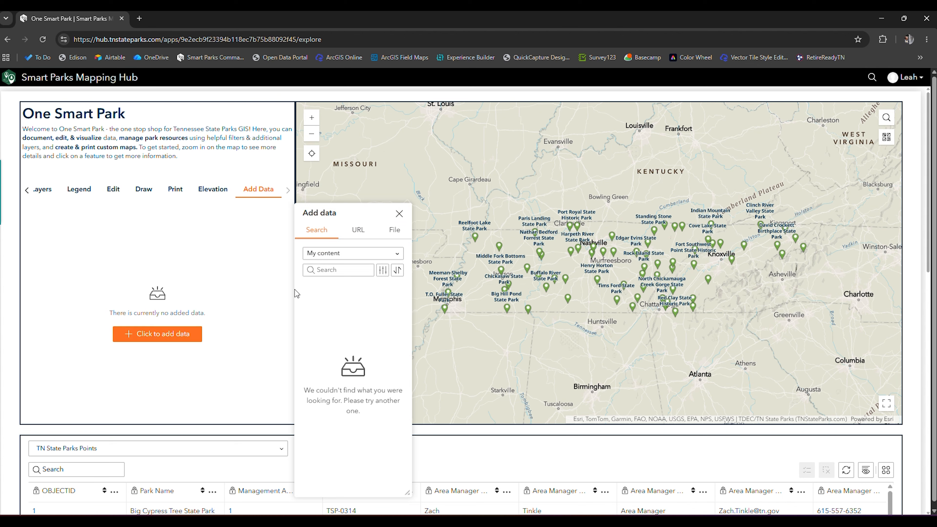
pyautogui.click(394, 230)
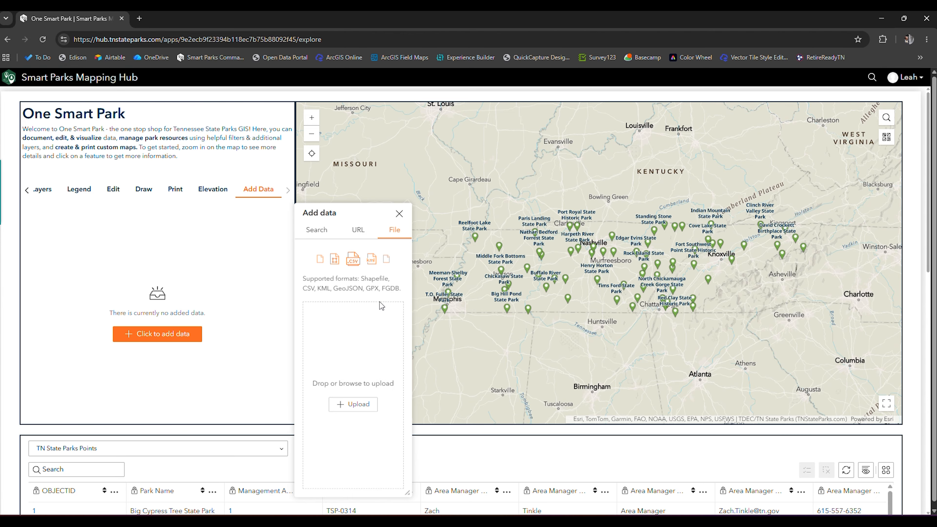
pyautogui.click(355, 405)
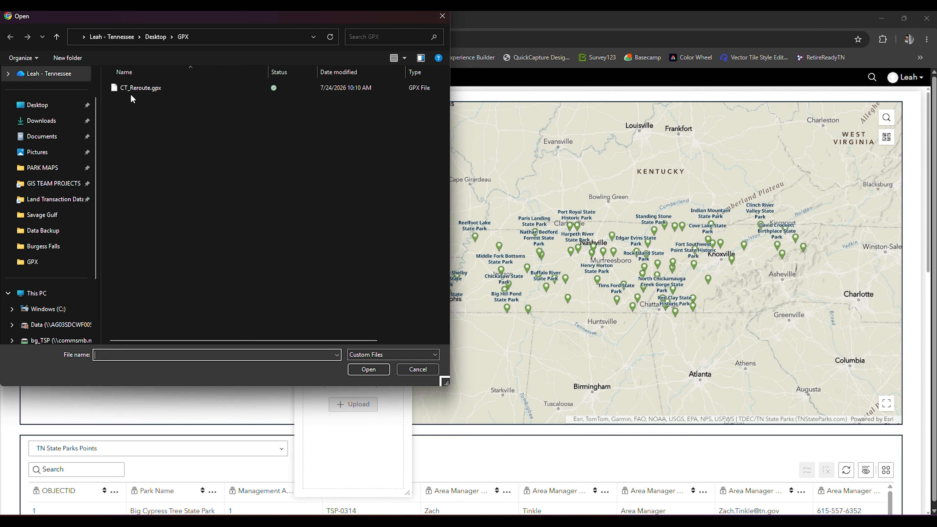
pyautogui.click(146, 91)
pyautogui.click(367, 370)
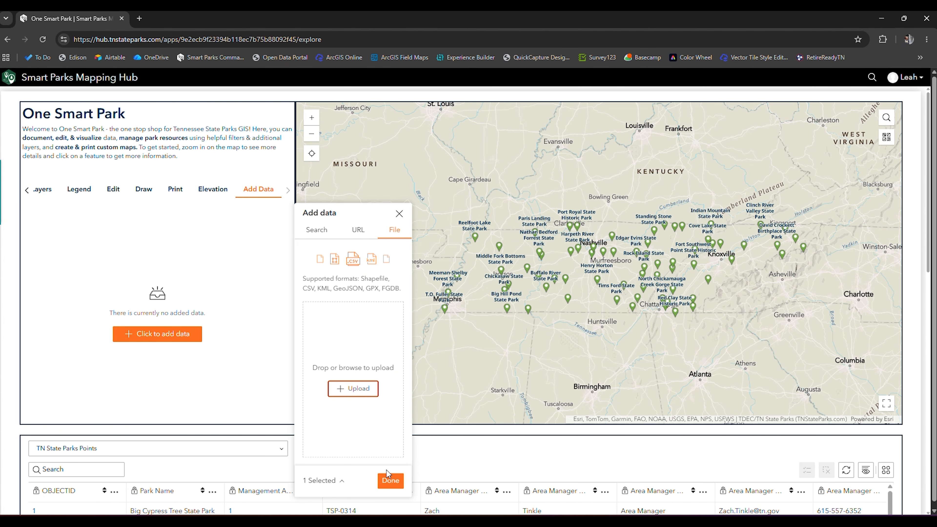
pyautogui.click(388, 478)
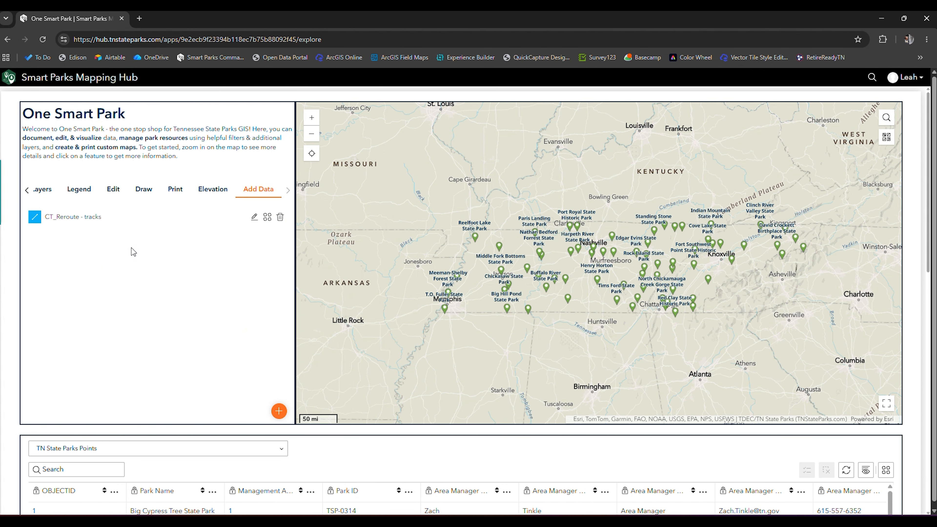
# Step: Zoom the map to the CT_Reroute - tracks data and examine the reroute against the existing trail
pyautogui.click(269, 224)
pyautogui.click(275, 273)
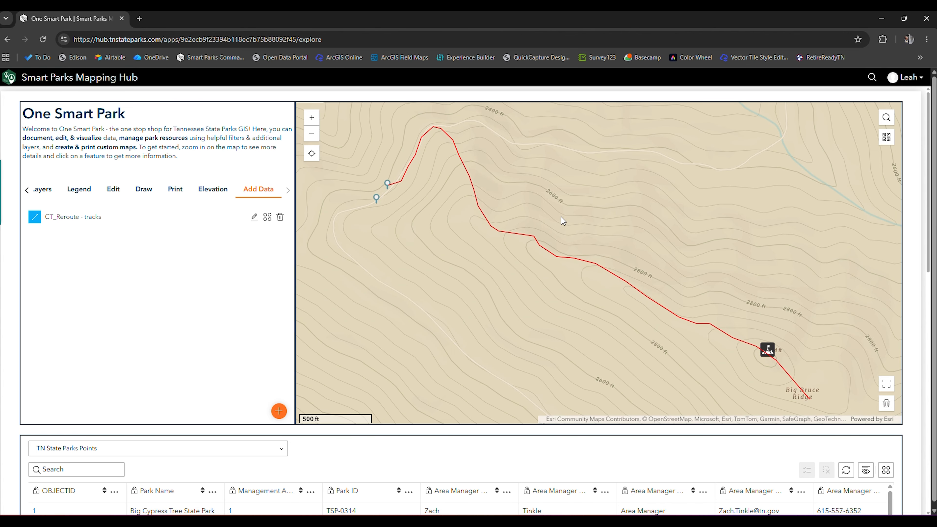
pyautogui.scroll(-1, 563, 222)
pyautogui.scroll(-1, 563, 223)
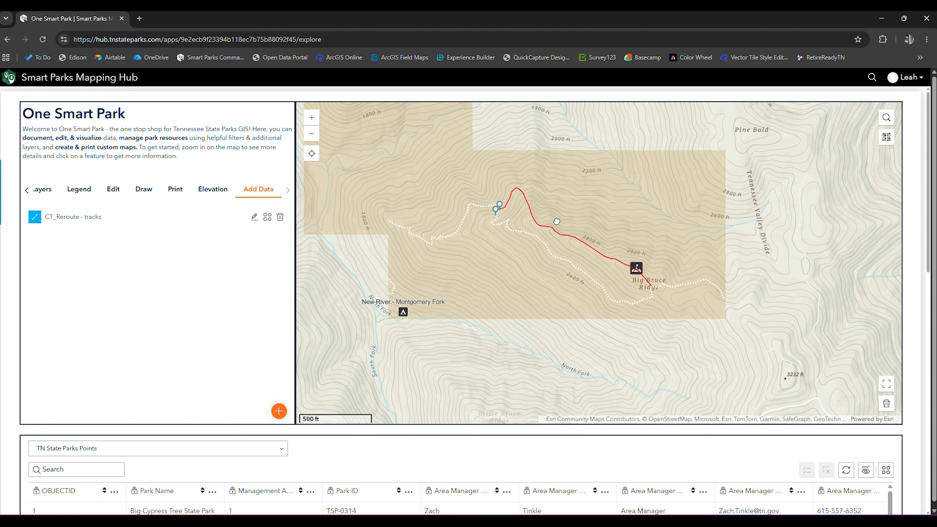
pyautogui.scroll(1, 556, 221)
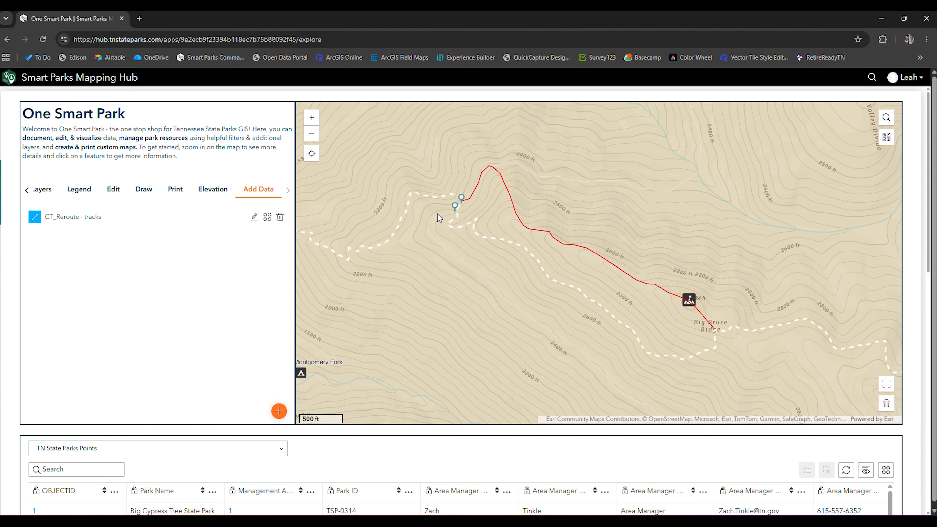
# Step: Select the CT_Reroute track line on the map for editing, copy it, and start pasting it as a new feature
pyautogui.click(114, 193)
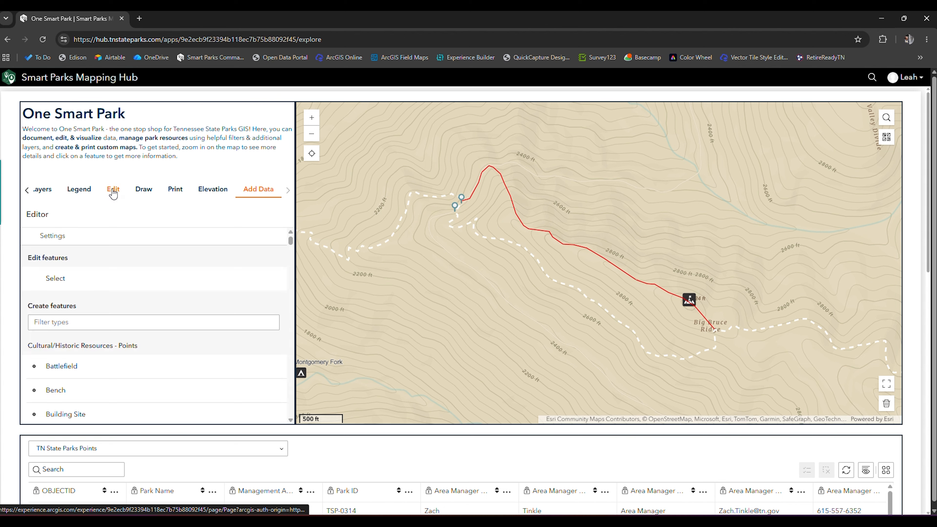
pyautogui.click(136, 287)
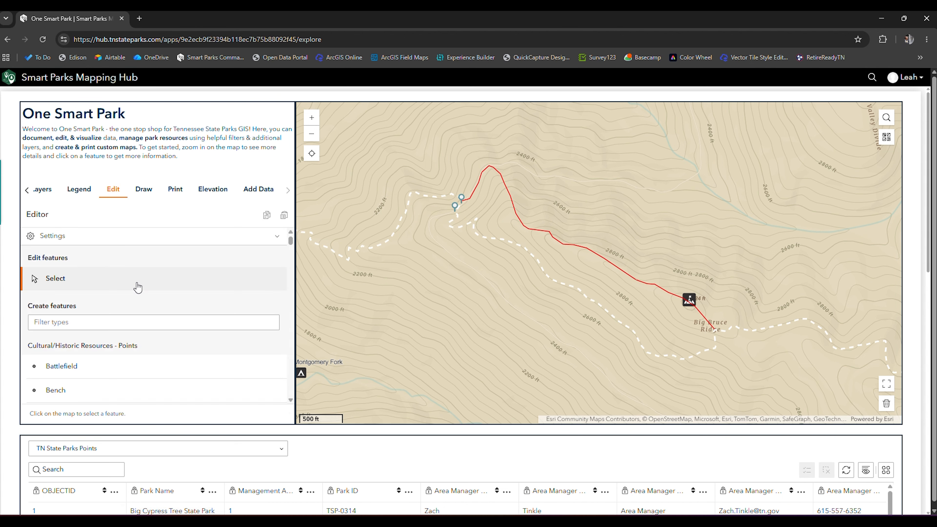
pyautogui.click(542, 231)
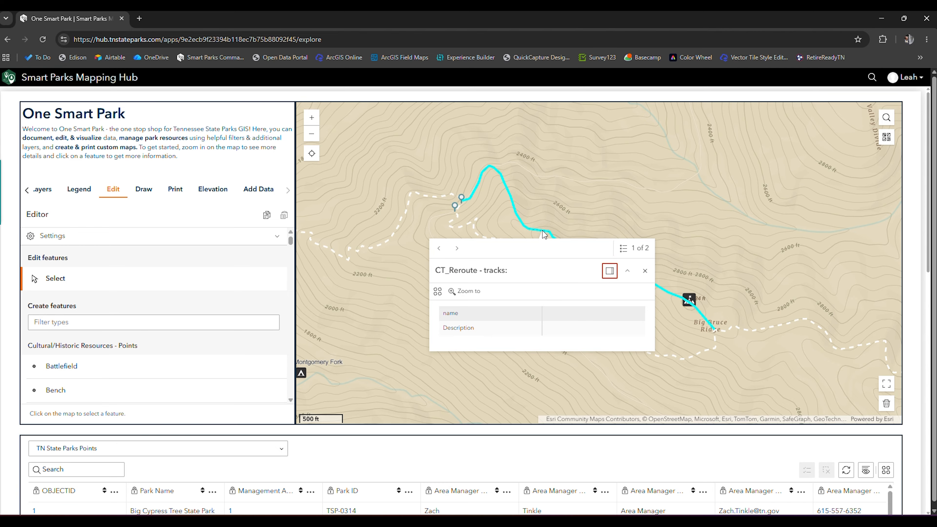
pyautogui.click(267, 221)
pyautogui.click(288, 221)
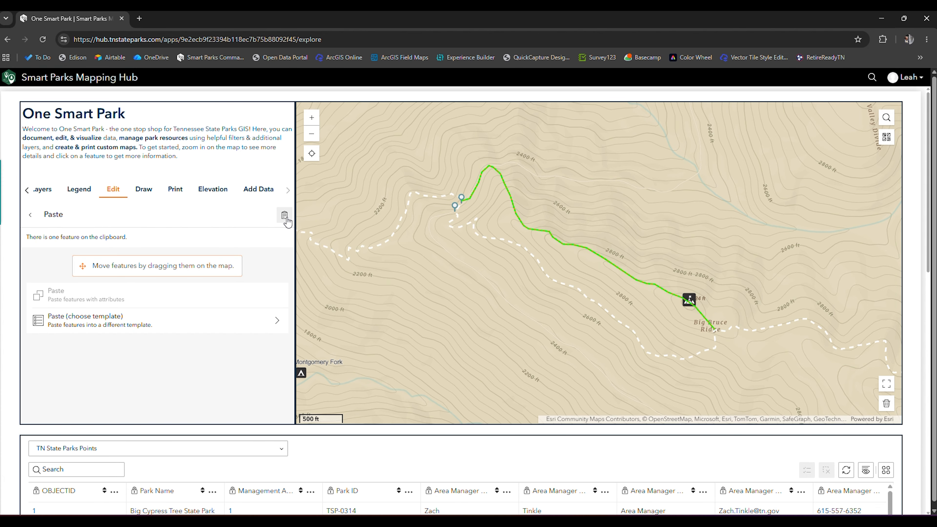
# Step: Choose the Trail Planning/Maintenance Line template for the pasted feature, keeping its attributes
pyautogui.click(99, 330)
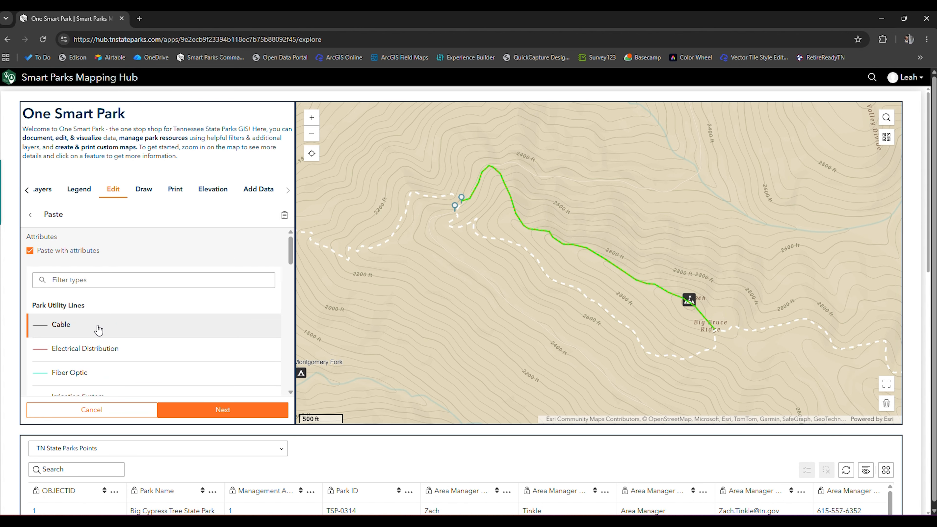
pyautogui.scroll(-1, 99, 330)
pyautogui.scroll(1, 98, 329)
pyautogui.scroll(-6, 99, 327)
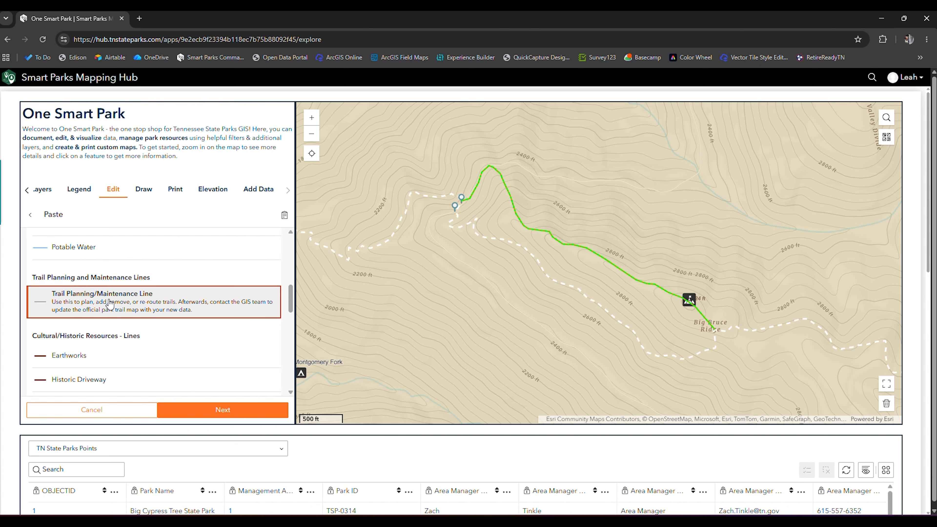
pyautogui.click(222, 418)
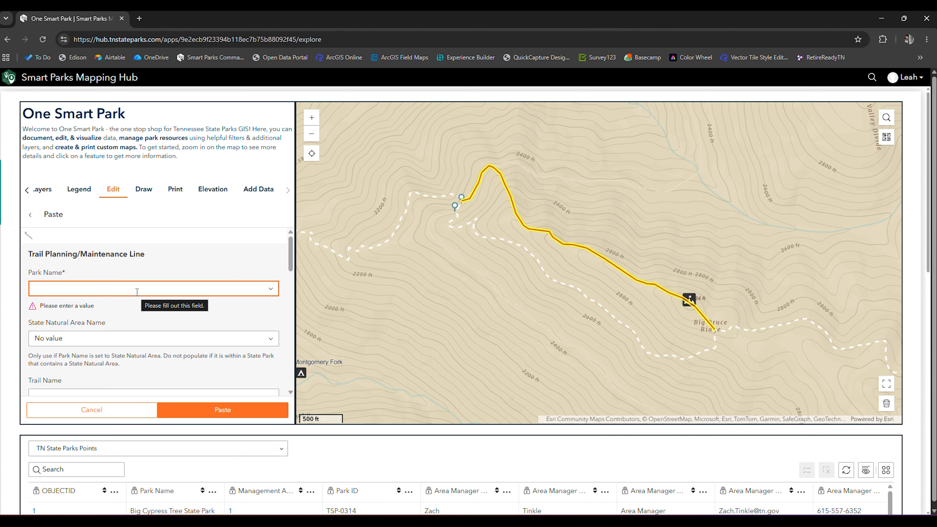
# Step: Set the line's park name to Justin P. Wilson Cumberland Trail State Park and its trail name to Cumberland Trail
pyautogui.write('cum')
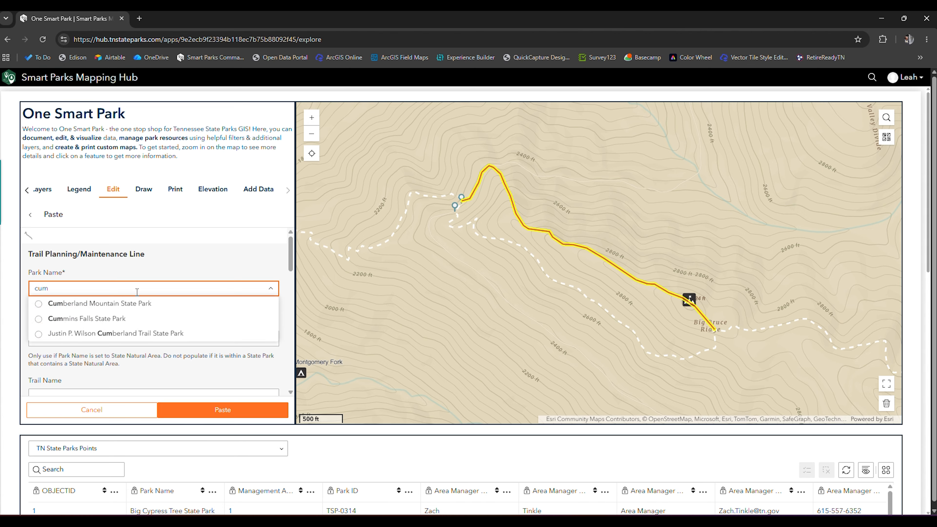
pyautogui.click(140, 330)
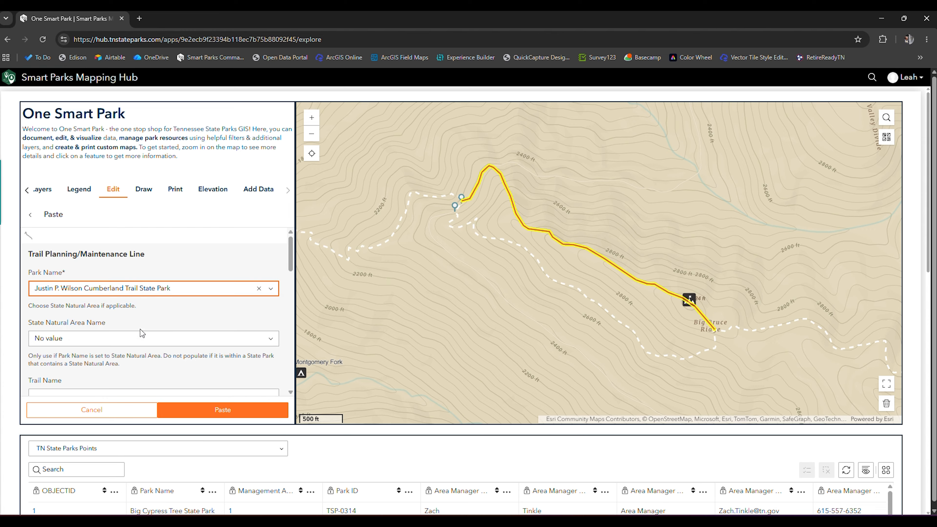
pyautogui.scroll(-2, 140, 329)
pyautogui.click(72, 299)
pyautogui.click(101, 318)
# Step: Set the trail status to Proposed and paste the line into the trail planning layer
pyautogui.scroll(-2, 101, 318)
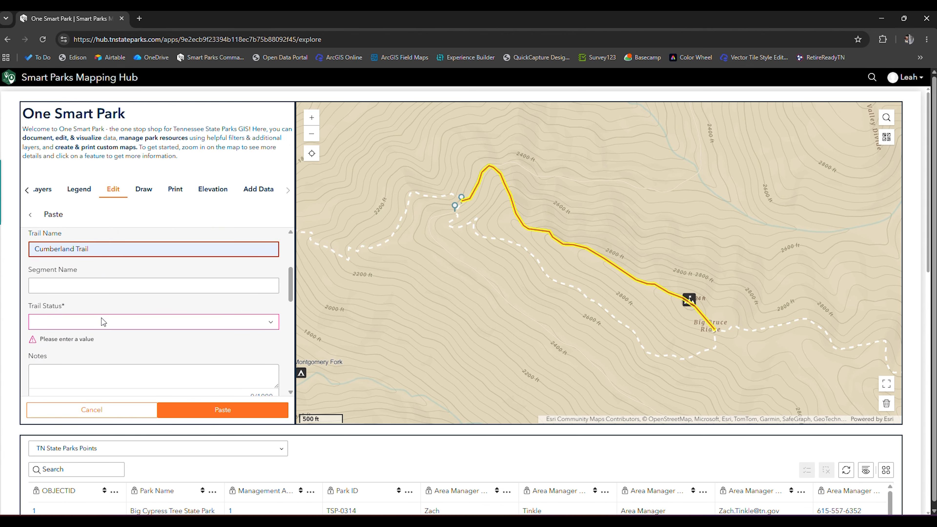
pyautogui.click(99, 322)
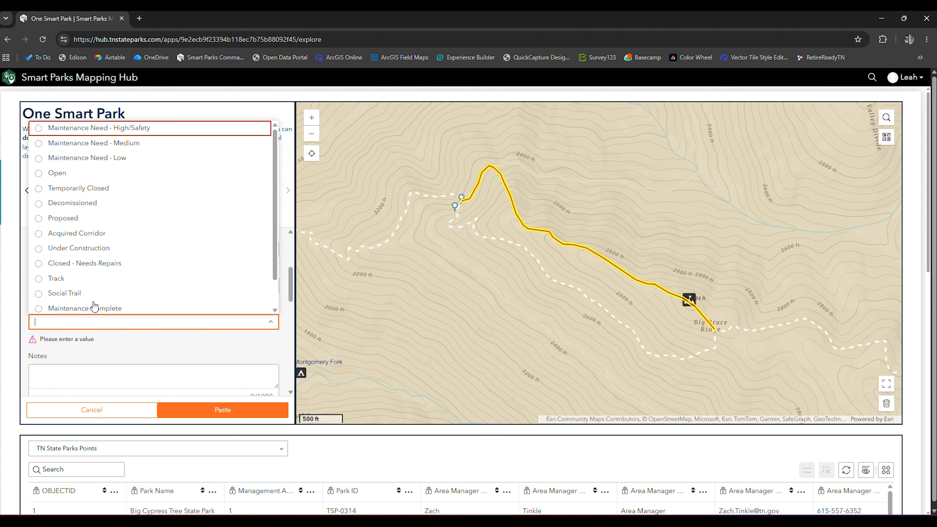
pyautogui.click(72, 221)
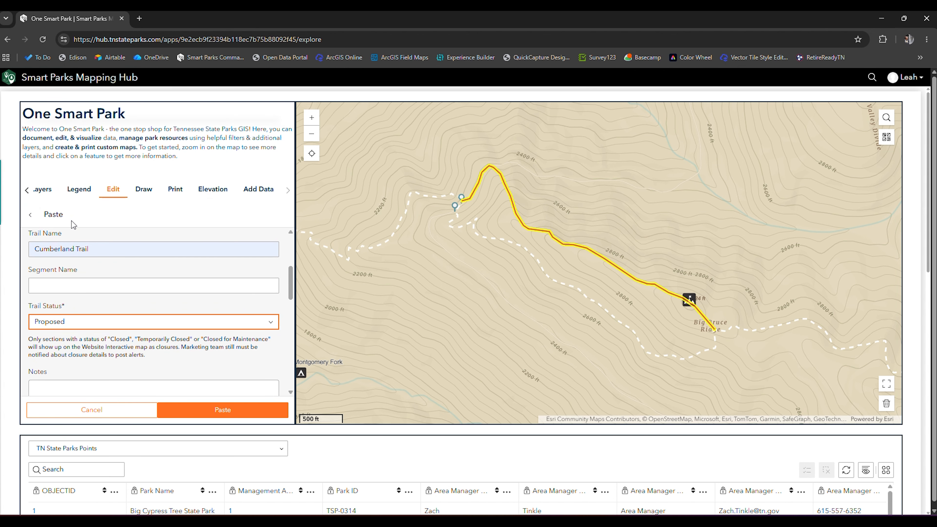
pyautogui.click(218, 408)
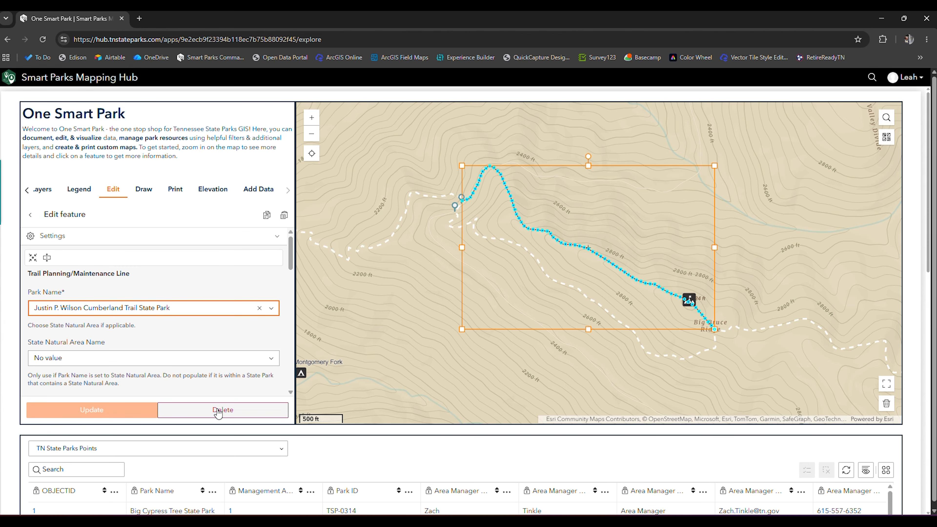
# Step: Hide the imported CT_Reroute - tracks layer and deselect the pasted line, dismissing any feature pop-up
pyautogui.click(48, 192)
pyautogui.scroll(-5, 73, 240)
pyautogui.scroll(5, 73, 240)
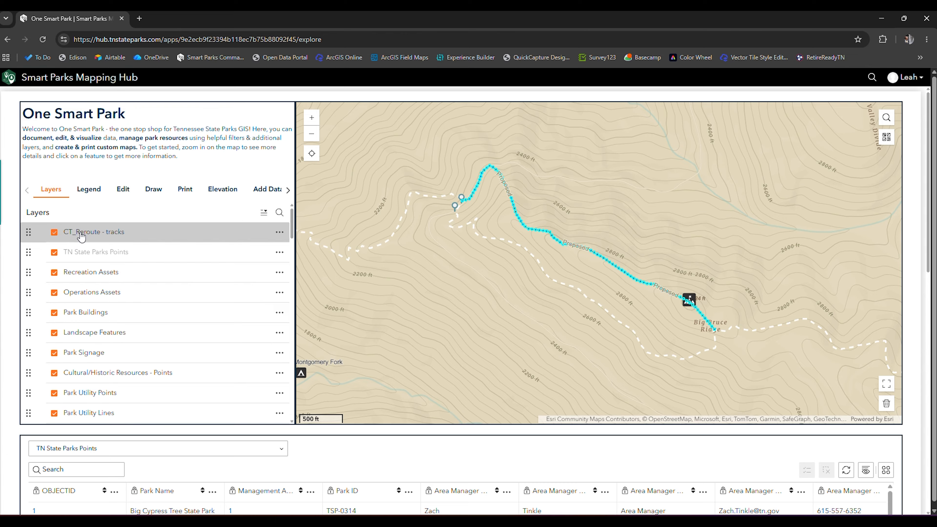
pyautogui.click(55, 232)
pyautogui.click(460, 295)
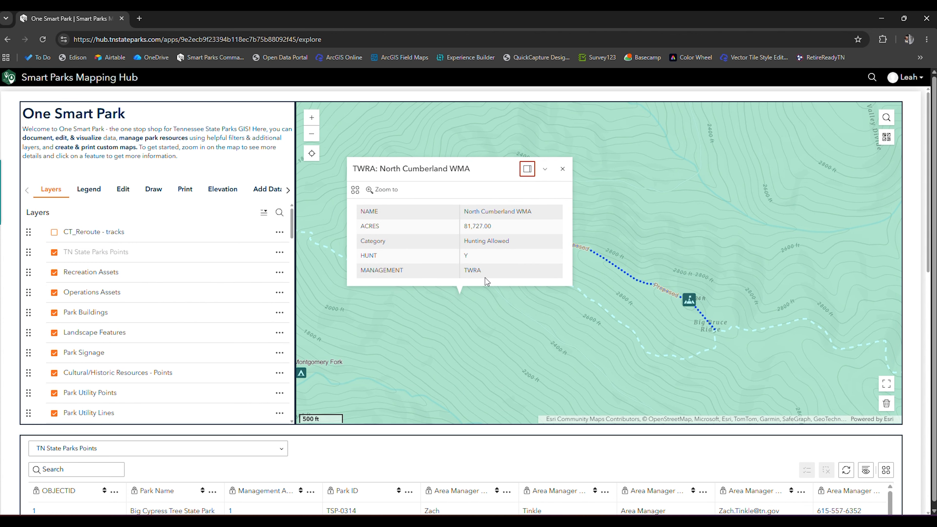
pyautogui.click(563, 167)
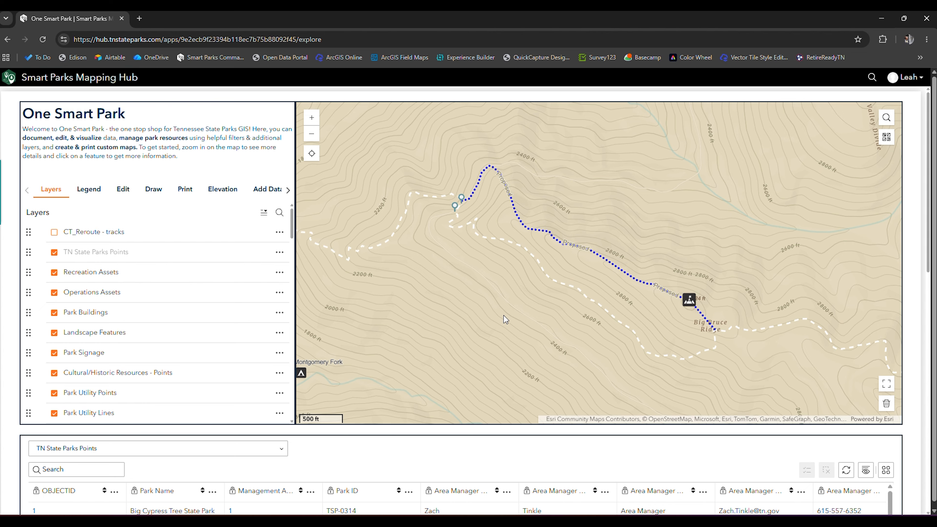
# Step: Print the map with the title CT Big Bruce Ridge Reroute, showing the print area and framing the reroute inside it
pyautogui.click(185, 189)
pyautogui.click(122, 282)
pyautogui.write('CT Big Bruce Rid')
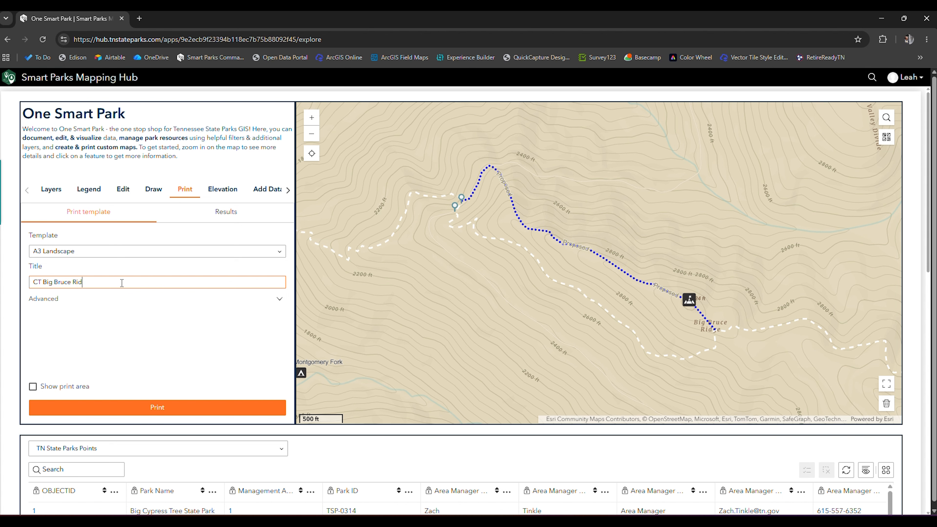
pyautogui.write('ge Reroute')
pyautogui.click(33, 386)
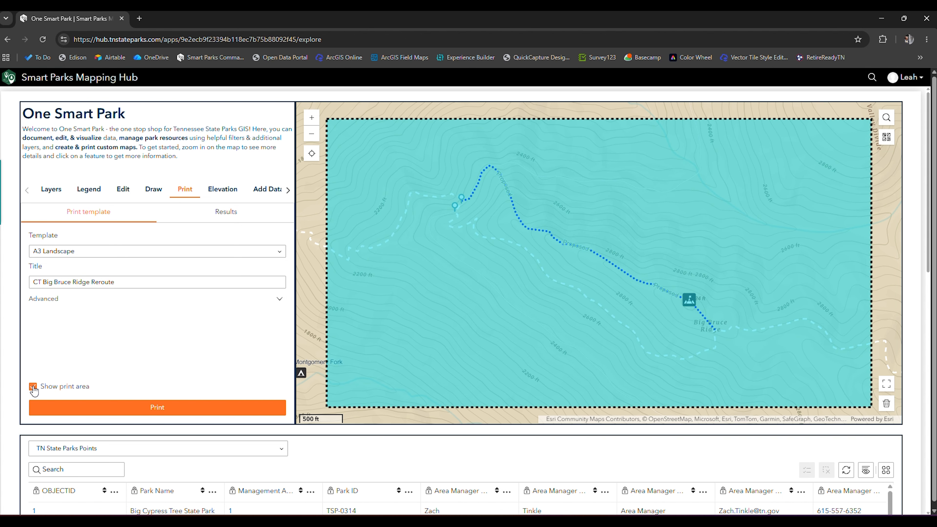
pyautogui.moveTo(600, 353); pyautogui.dragTo(592, 345)
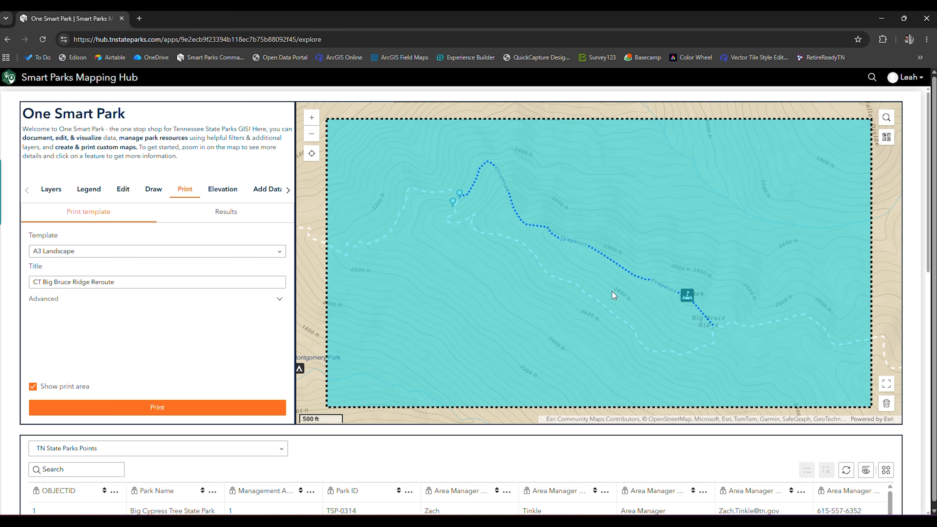
pyautogui.click(167, 408)
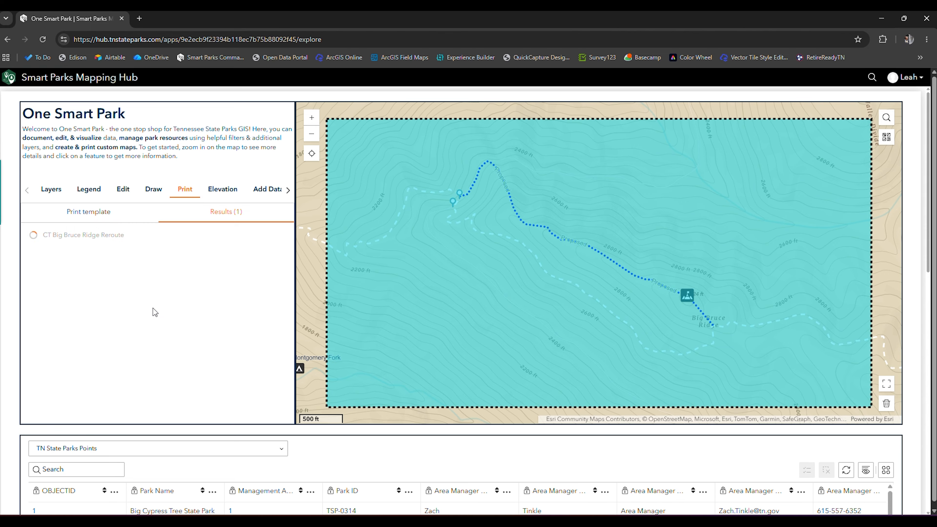